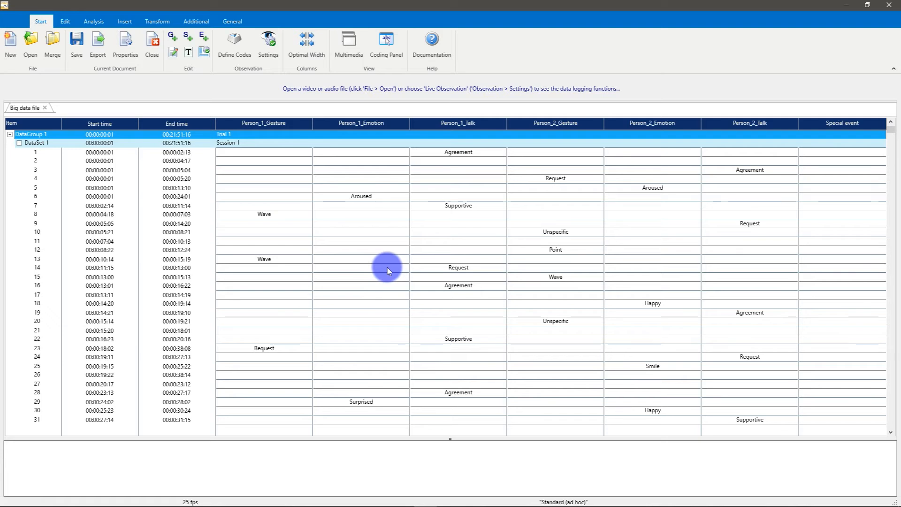
Open the program's language settings, switch the interface to Slovenský and set it back to English.
{"action": "left_click", "coordinate": [231, 20]}
{"action": "left_click", "coordinate": [16, 47]}
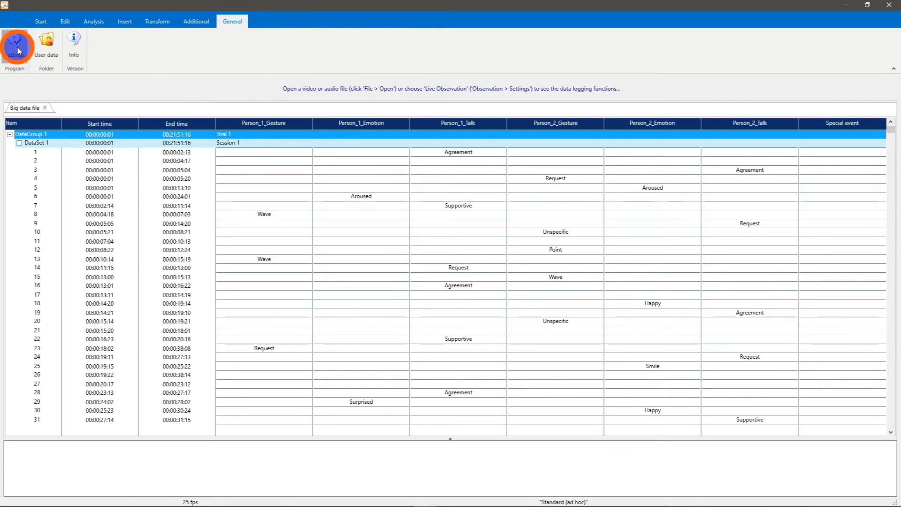
{"action": "left_click", "coordinate": [412, 172]}
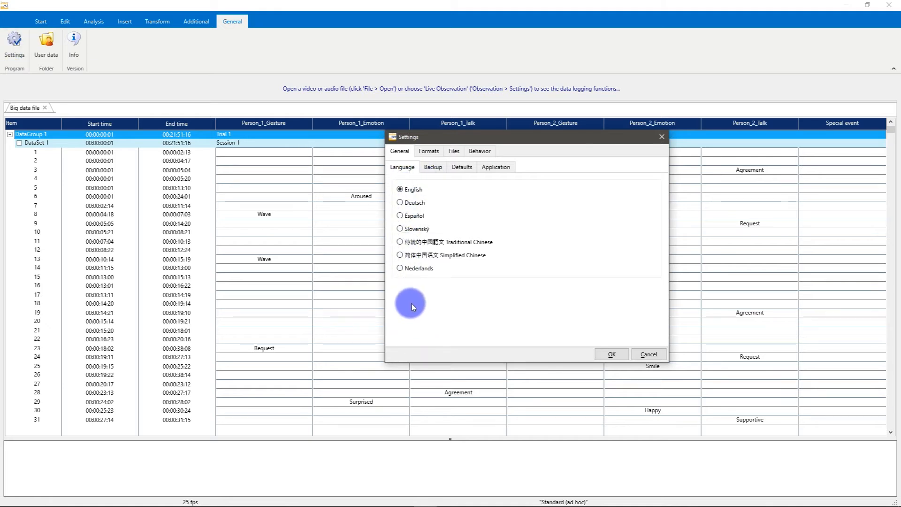
{"action": "left_click", "coordinate": [408, 229]}
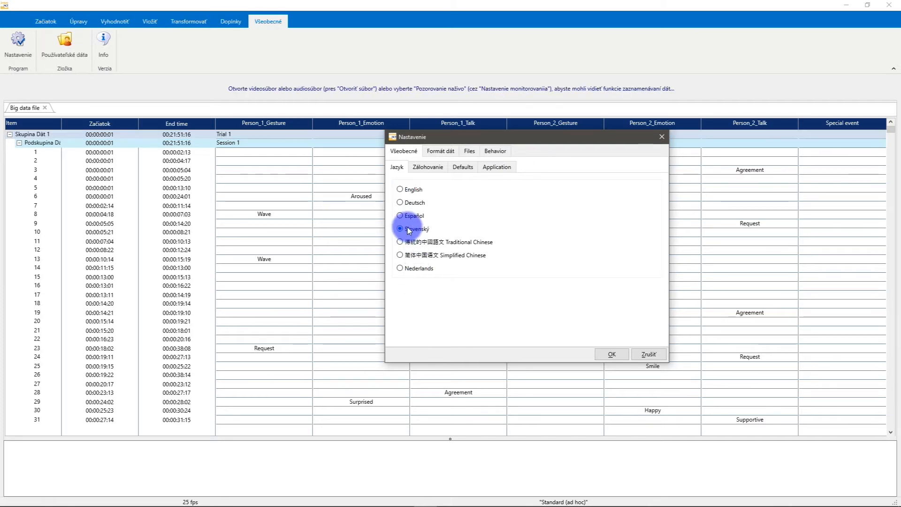
{"action": "left_click", "coordinate": [400, 189]}
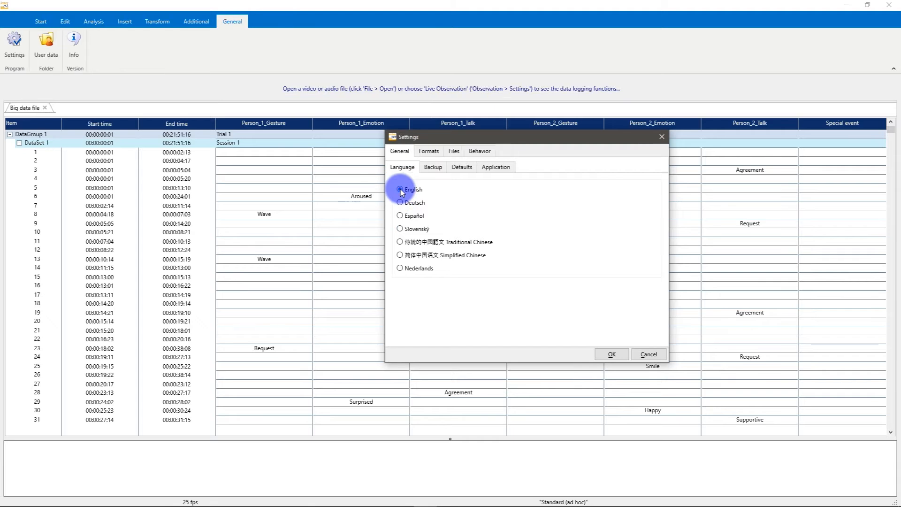
View the backup settings and open the document time format settings.
{"action": "left_click", "coordinate": [439, 172]}
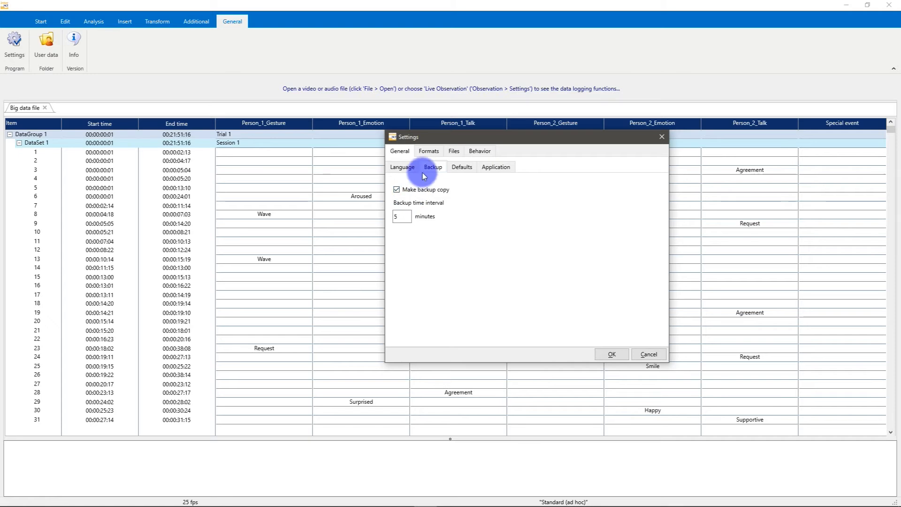
{"action": "left_click", "coordinate": [429, 152]}
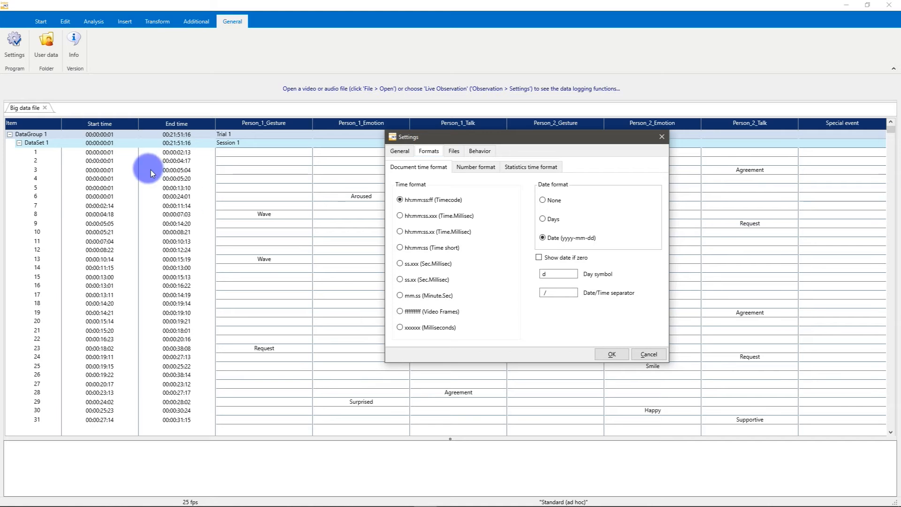
Try the document time formats one after another up to Video Frames and return to hh:mm:ss:ff (Timecode).
{"action": "left_click", "coordinate": [409, 216]}
{"action": "left_click", "coordinate": [408, 232]}
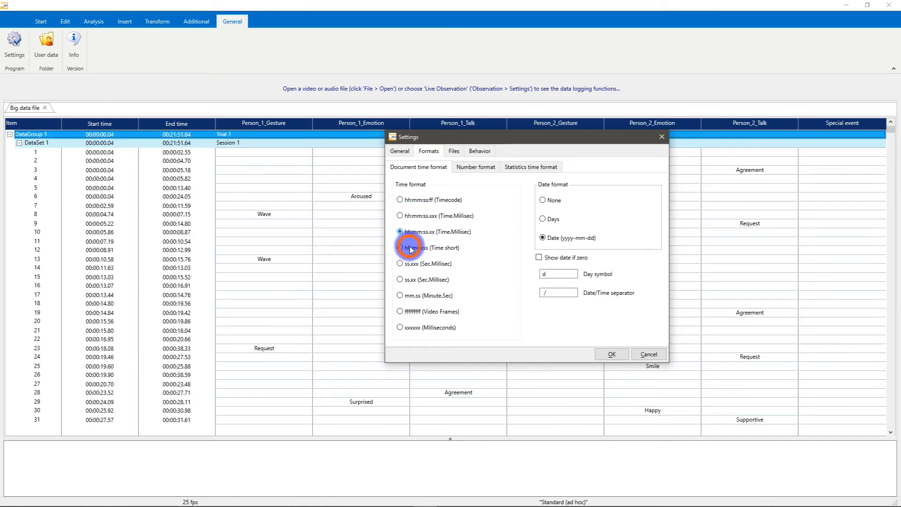
{"action": "left_click", "coordinate": [408, 248]}
{"action": "left_click", "coordinate": [408, 263]}
{"action": "left_click", "coordinate": [408, 280]}
{"action": "left_click", "coordinate": [408, 295]}
{"action": "left_click", "coordinate": [408, 311]}
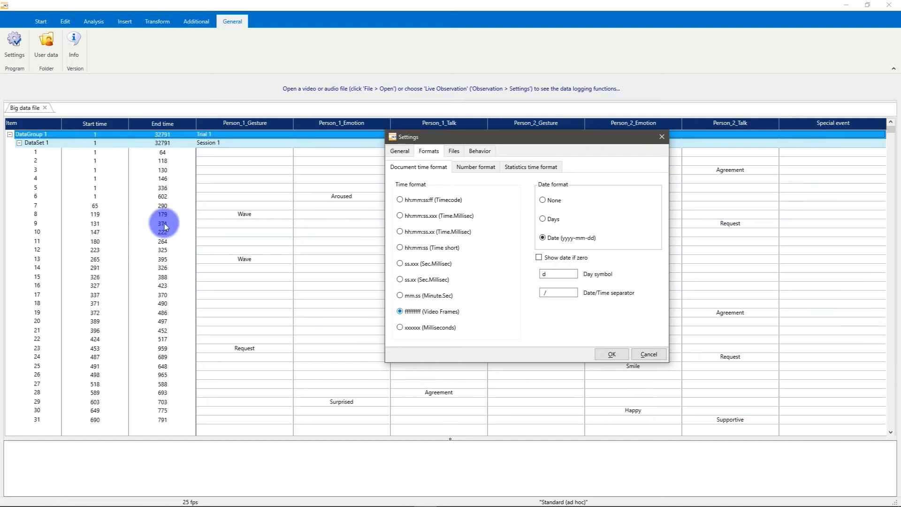
{"action": "left_click", "coordinate": [409, 280]}
{"action": "left_click", "coordinate": [408, 263]}
{"action": "left_click", "coordinate": [408, 248]}
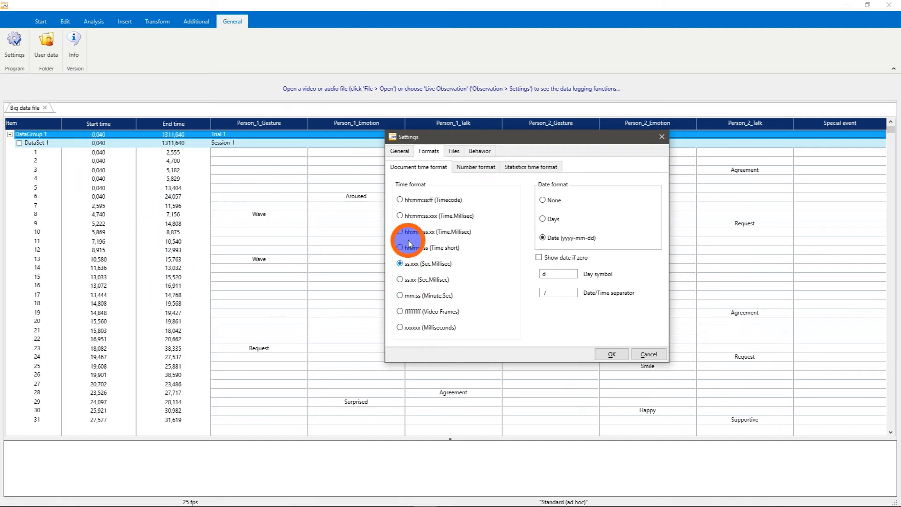
{"action": "left_click", "coordinate": [408, 232]}
{"action": "left_click", "coordinate": [408, 217]}
{"action": "left_click", "coordinate": [406, 200]}
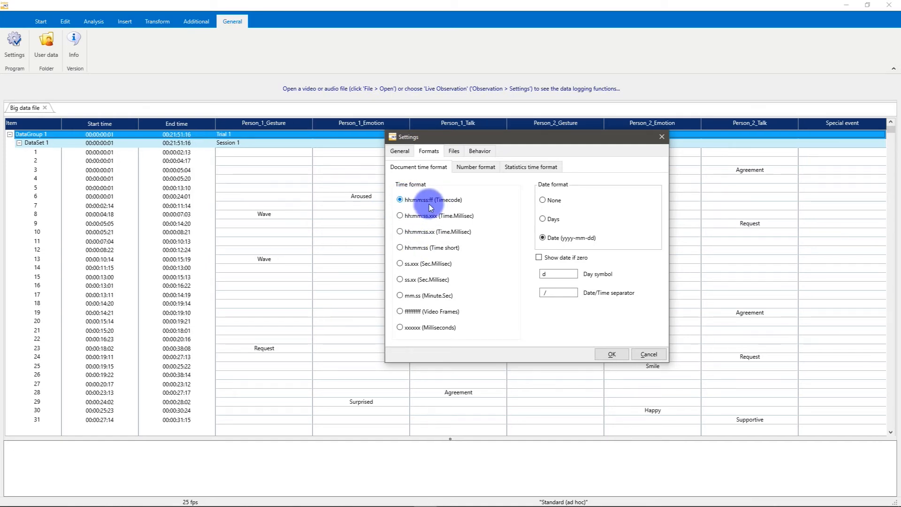
{"action": "left_click", "coordinate": [184, 225]}
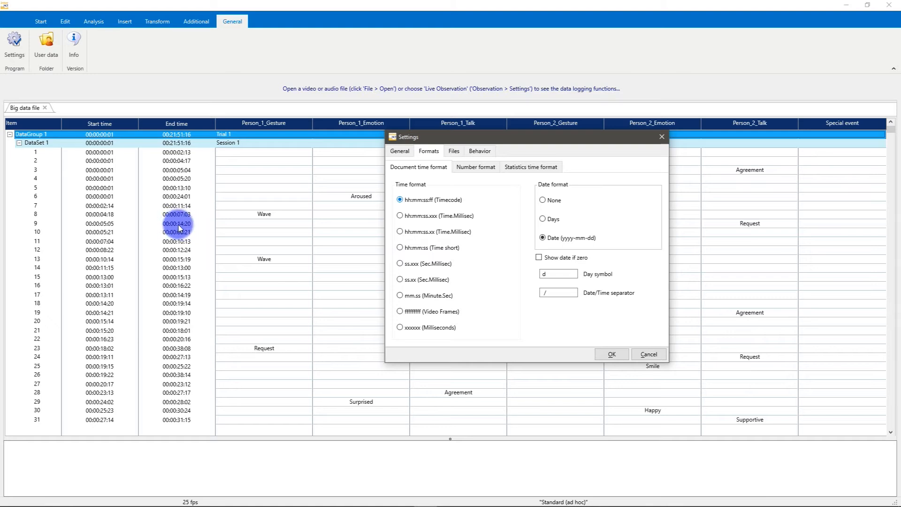
Compare hh:mm:ss.xx with Timecode in the event list and set the document time format to hh:mm:ss.xx (Time.Millisec).
{"action": "left_click", "coordinate": [426, 233]}
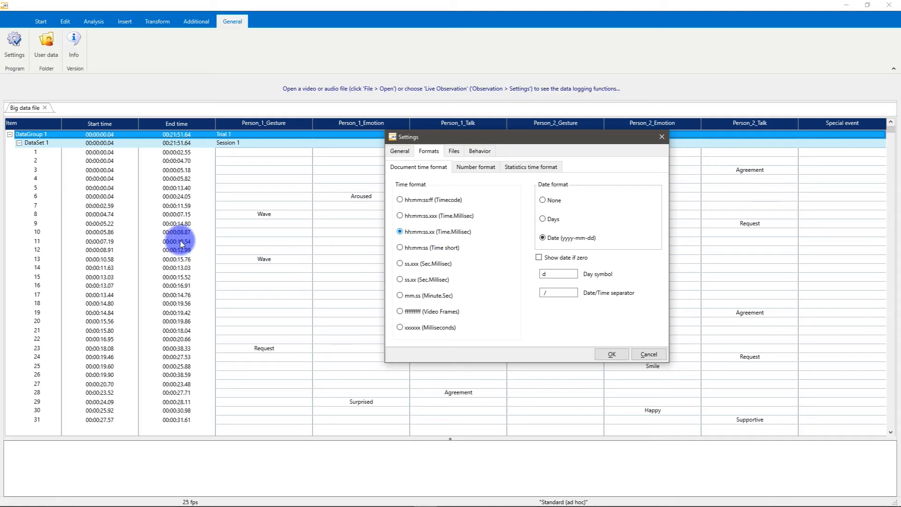
{"action": "left_click", "coordinate": [427, 202]}
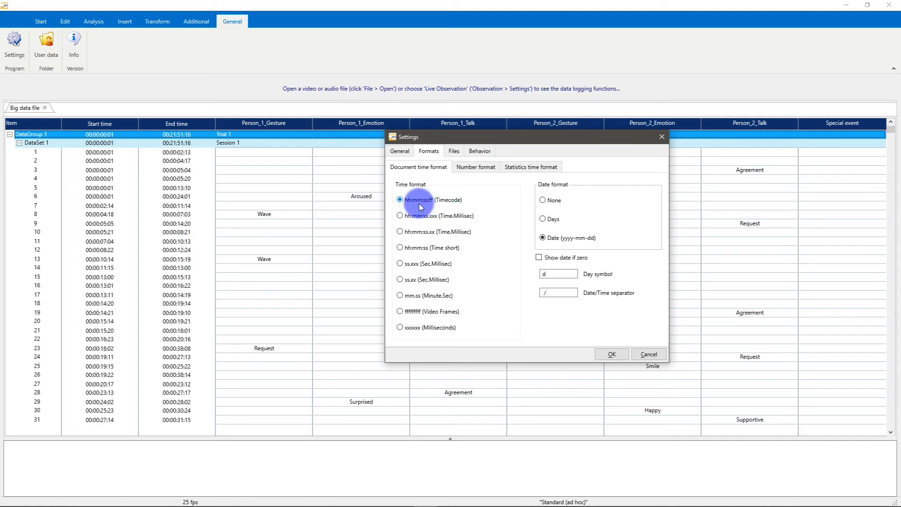
{"action": "left_click", "coordinate": [422, 232]}
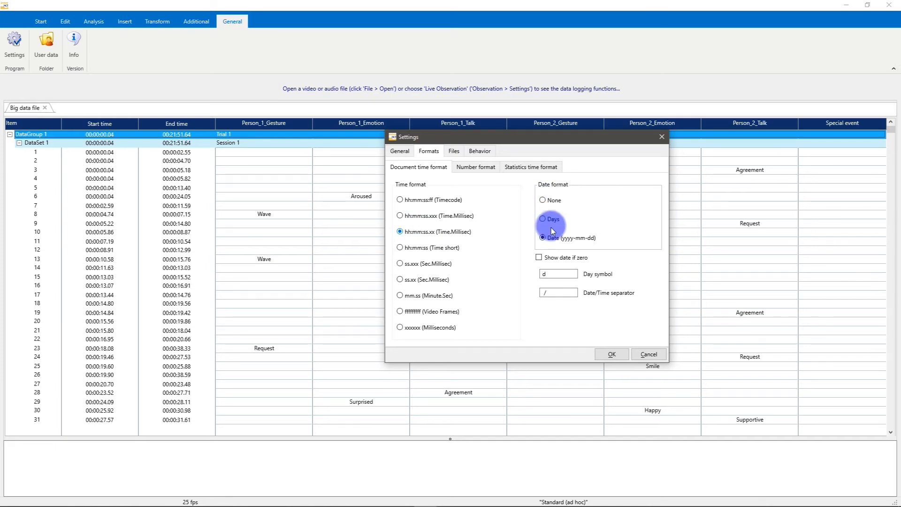
Enable showing the date if zero and set the document's date format to None.
{"action": "left_click", "coordinate": [548, 260]}
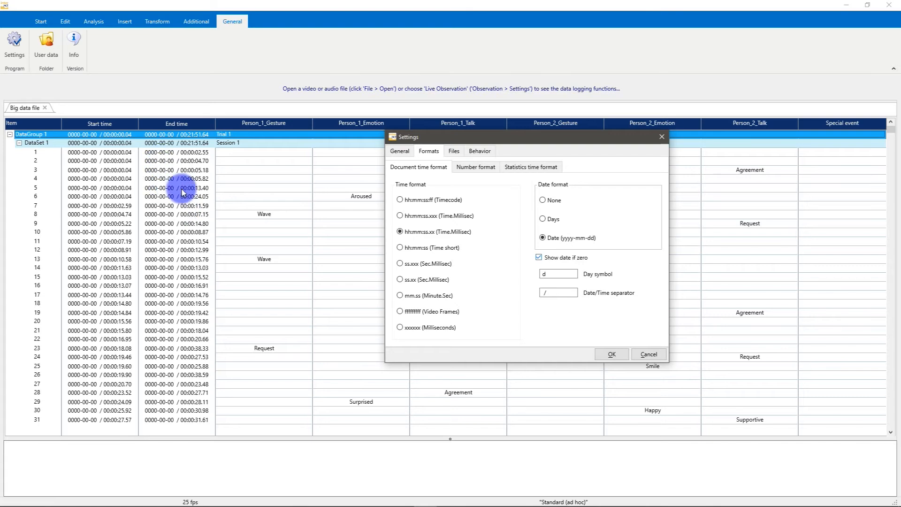
{"action": "left_click", "coordinate": [547, 220]}
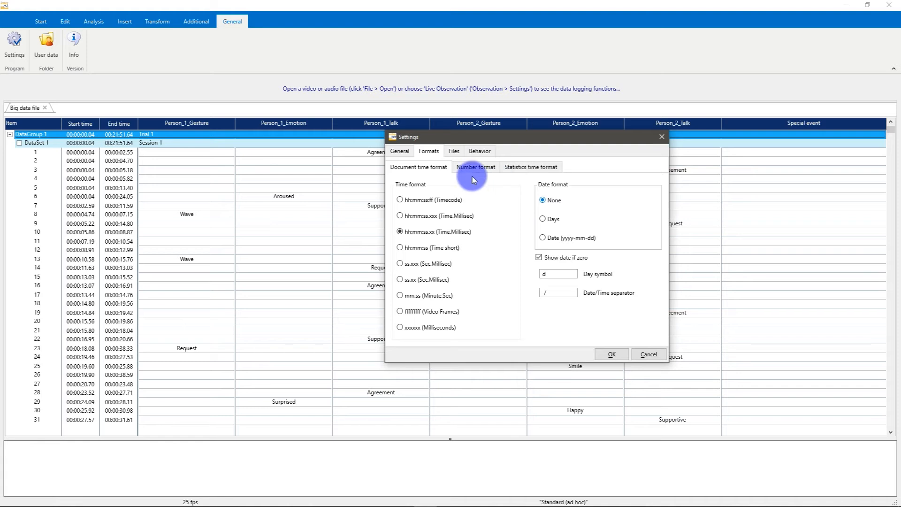
Review the number format and statistics time format settings, and apply the program settings.
{"action": "left_click", "coordinate": [485, 168]}
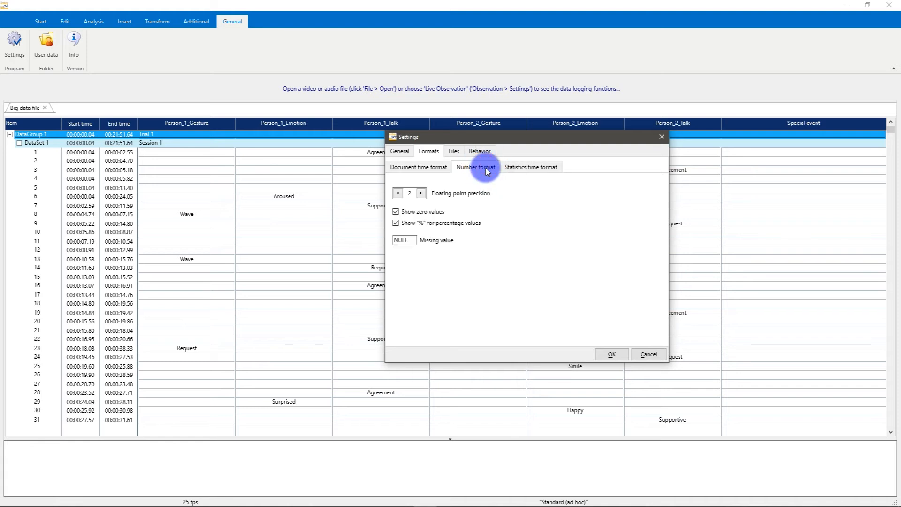
{"action": "left_click", "coordinate": [523, 168]}
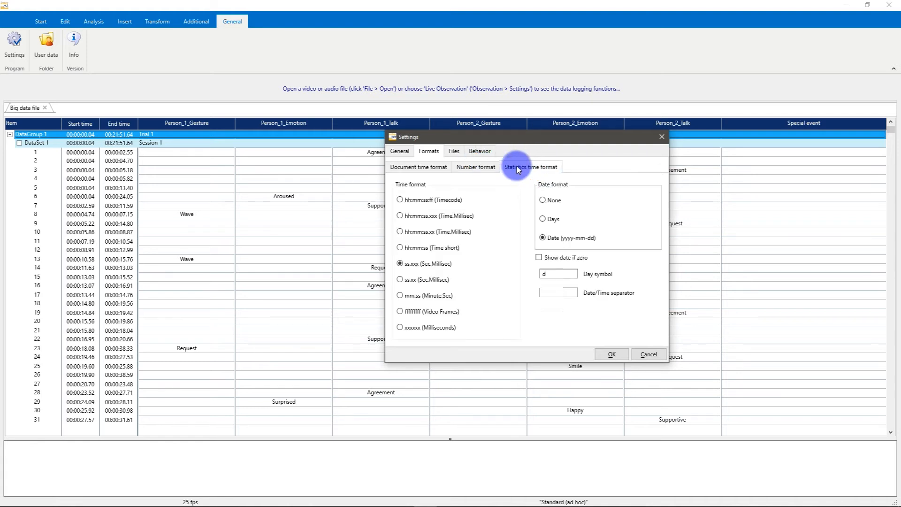
{"action": "left_click", "coordinate": [481, 168]}
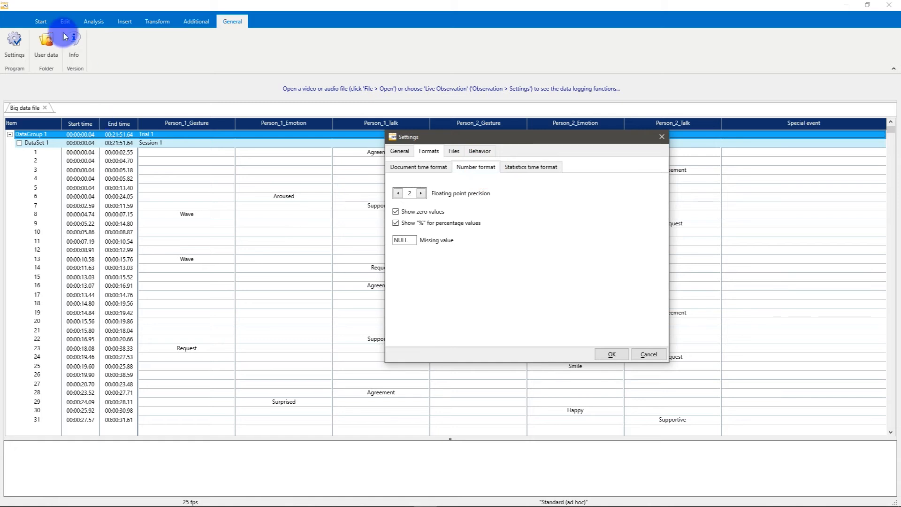
{"action": "left_click", "coordinate": [95, 23]}
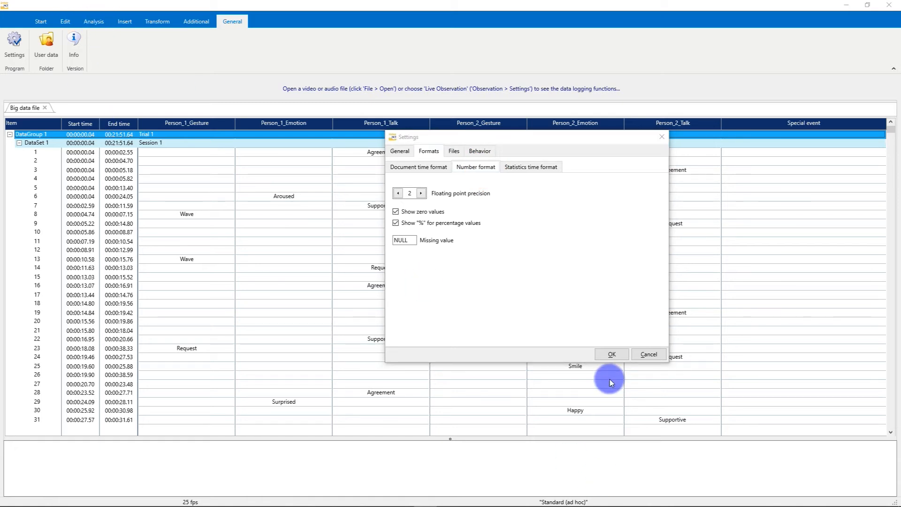
{"action": "left_click", "coordinate": [611, 354]}
Run the full statistics for all codes and all data sets of the document.
{"action": "left_click", "coordinate": [94, 22]}
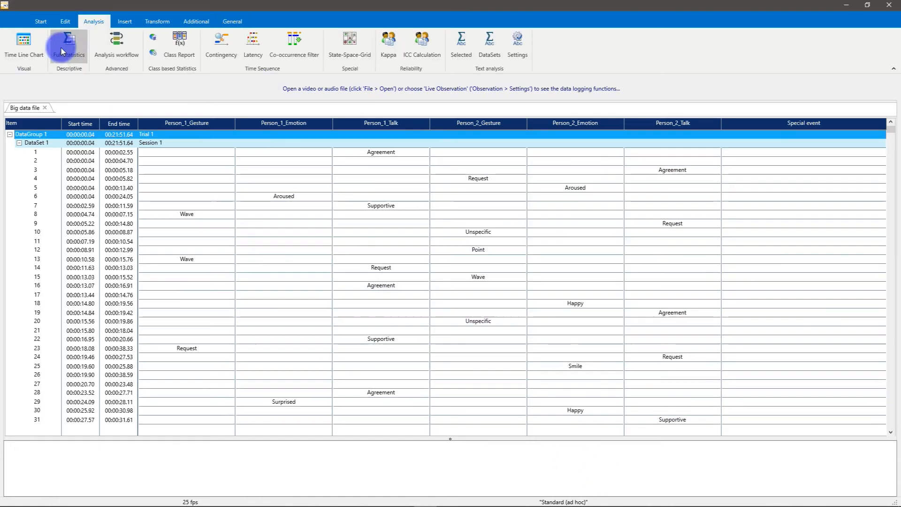
{"action": "left_click", "coordinate": [66, 44]}
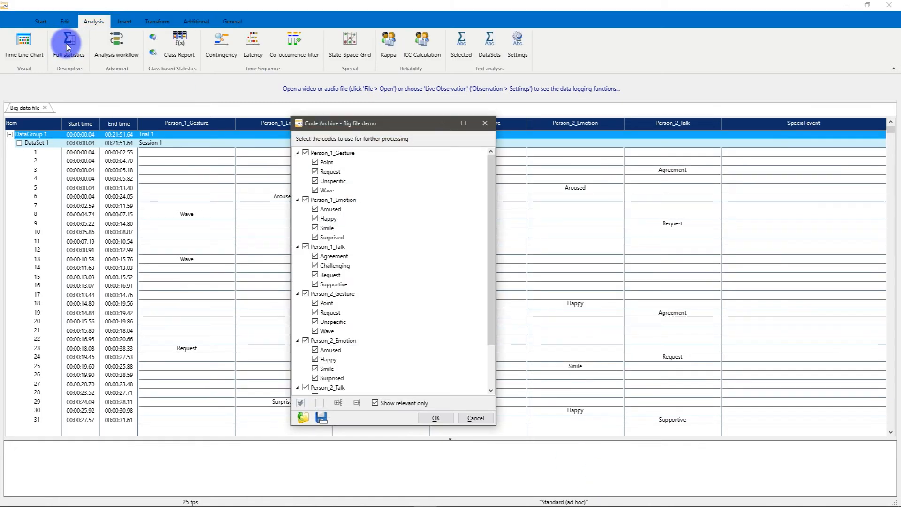
{"action": "left_click", "coordinate": [435, 418]}
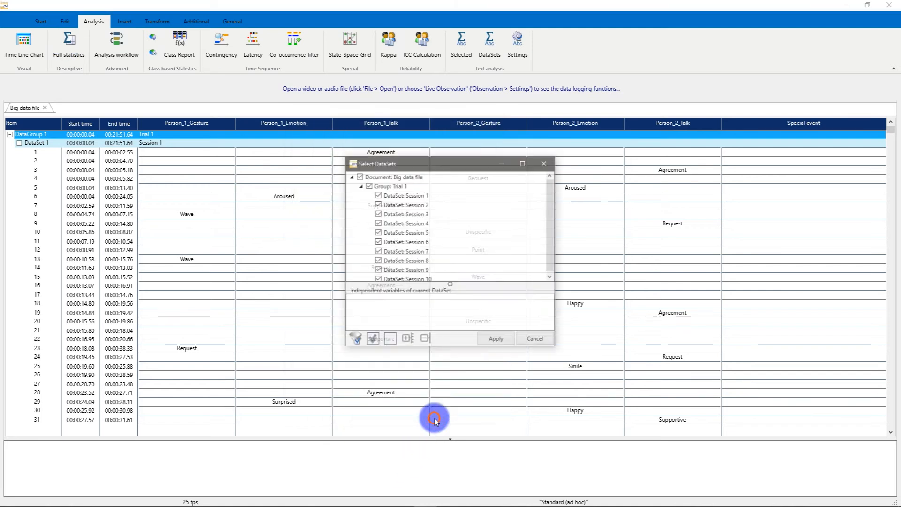
{"action": "left_click", "coordinate": [497, 342]}
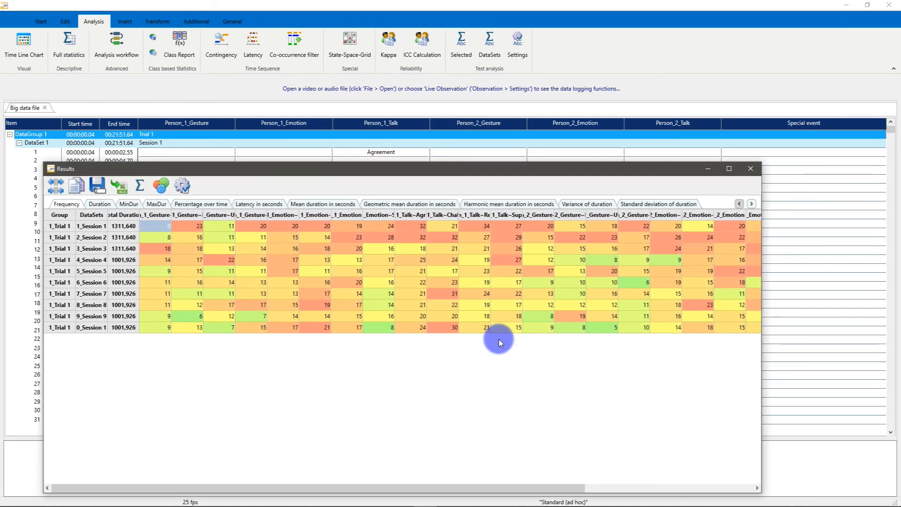
Show the percentage over time results and fit the columns to their optimal width.
{"action": "left_click_drag", "start_coordinate": [402, 171], "coordinate": [465, 148]}
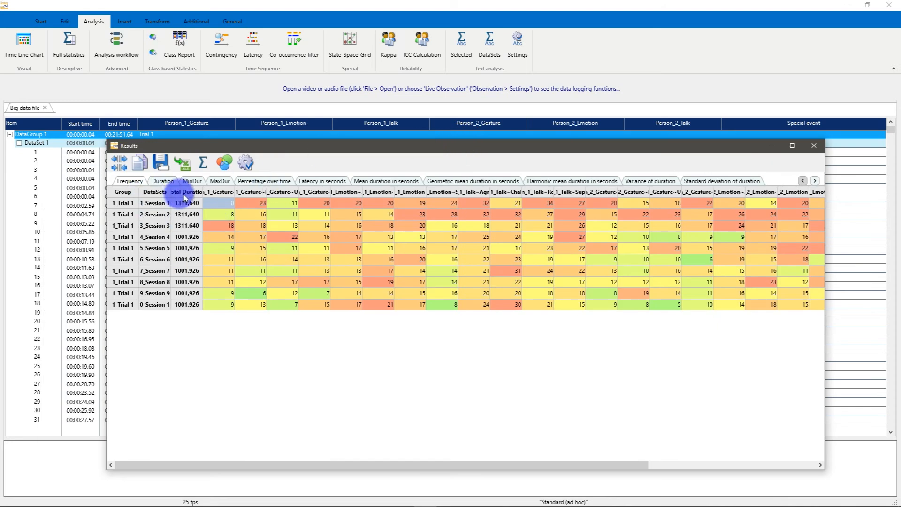
{"action": "left_click", "coordinate": [268, 183]}
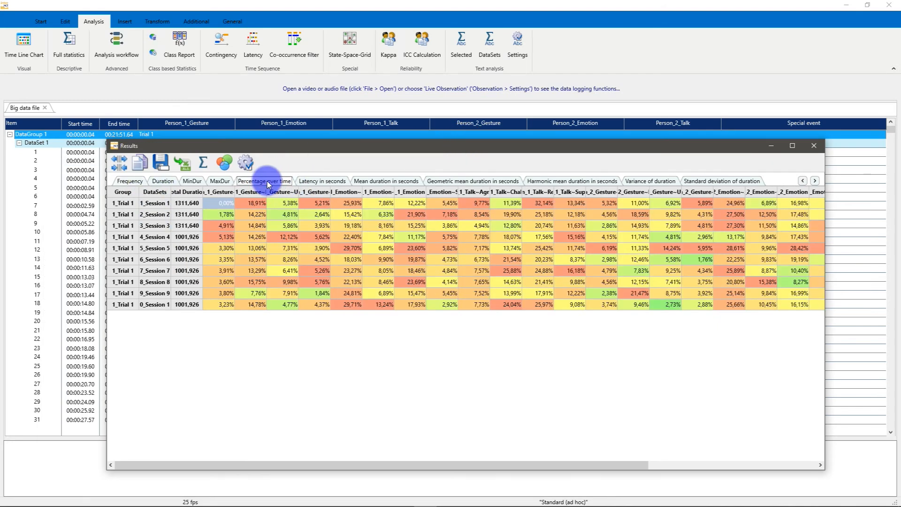
{"action": "left_click", "coordinate": [121, 163]}
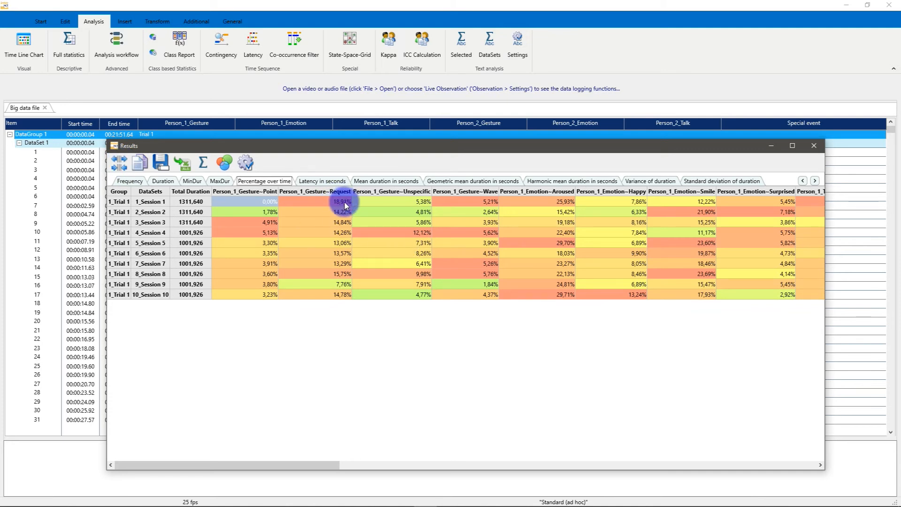
Set the floating point precision of the statistics results to 3.
{"action": "left_click", "coordinate": [250, 165]}
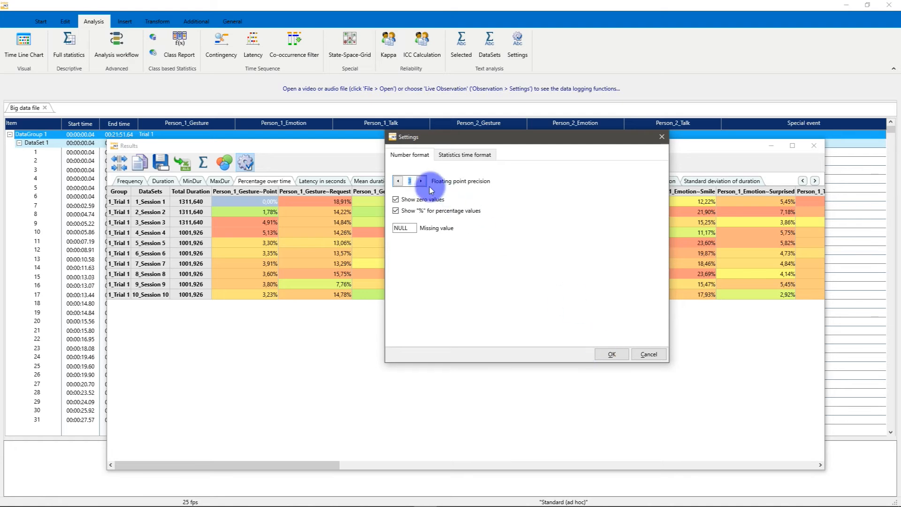
{"action": "left_click", "coordinate": [612, 354]}
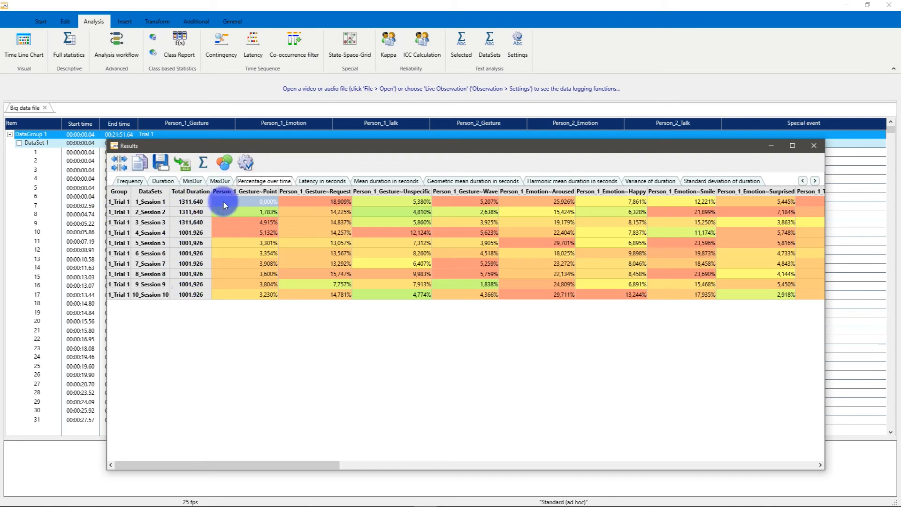
Set the statistics time format to hh:mm:ss:ff (Timecode) and move the results window off the document's time columns.
{"action": "left_click", "coordinate": [245, 163]}
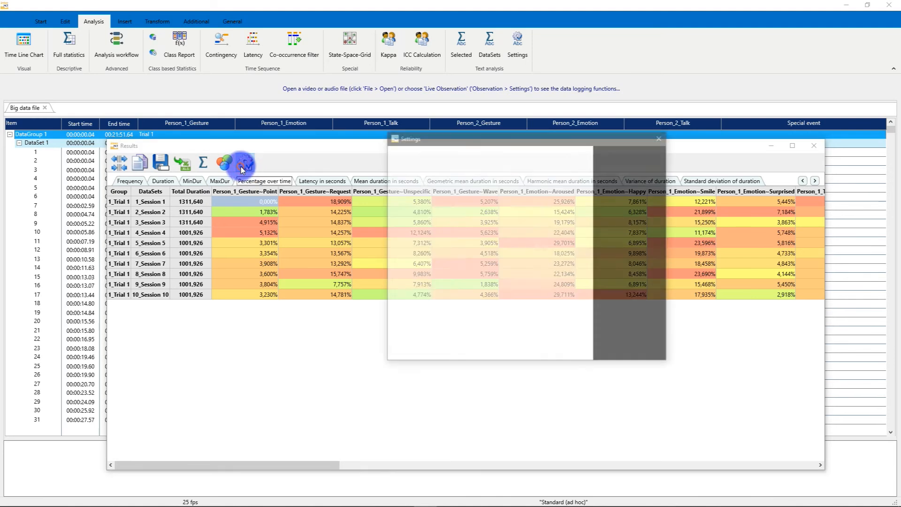
{"action": "left_click", "coordinate": [420, 188]}
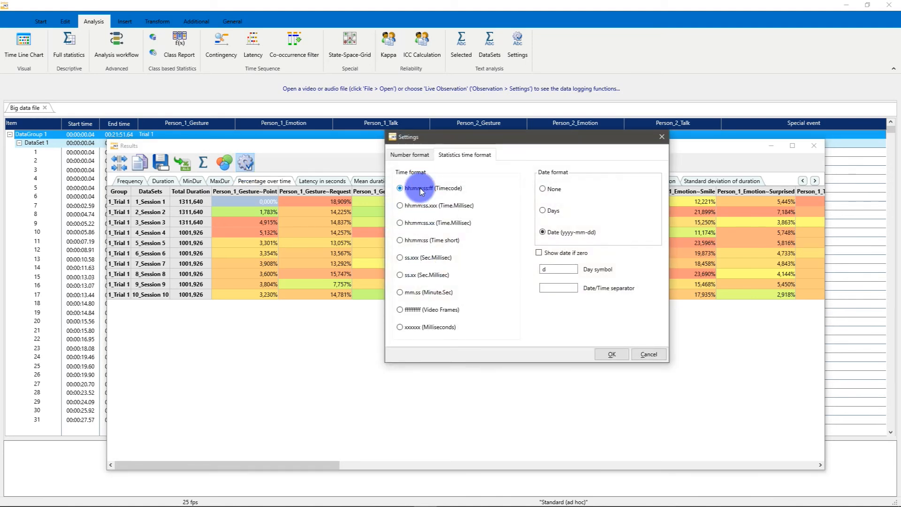
{"action": "left_click", "coordinate": [610, 354]}
{"action": "left_click_drag", "start_coordinate": [215, 146], "coordinate": [255, 149]}
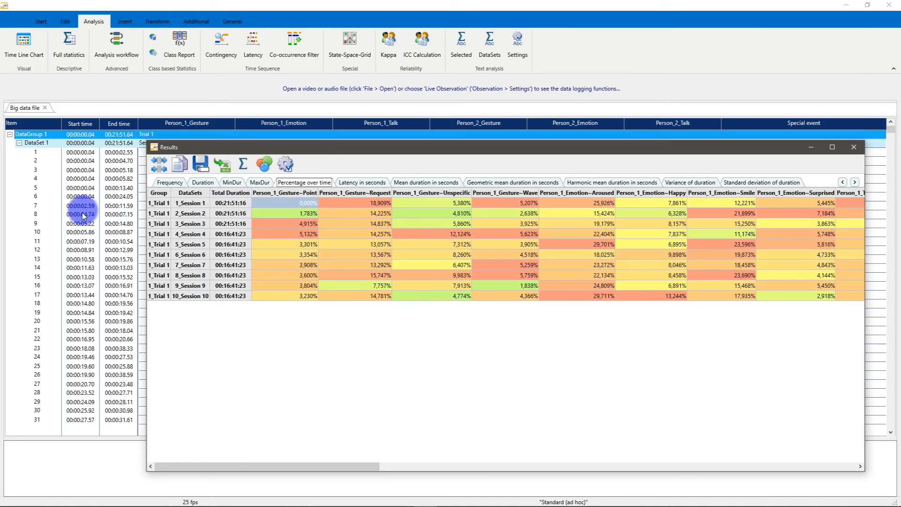
Set the statistics time format back to ss.xxx (Sec.Millisec).
{"action": "left_click", "coordinate": [286, 164]}
{"action": "left_click", "coordinate": [400, 257]}
{"action": "left_click", "coordinate": [596, 352]}
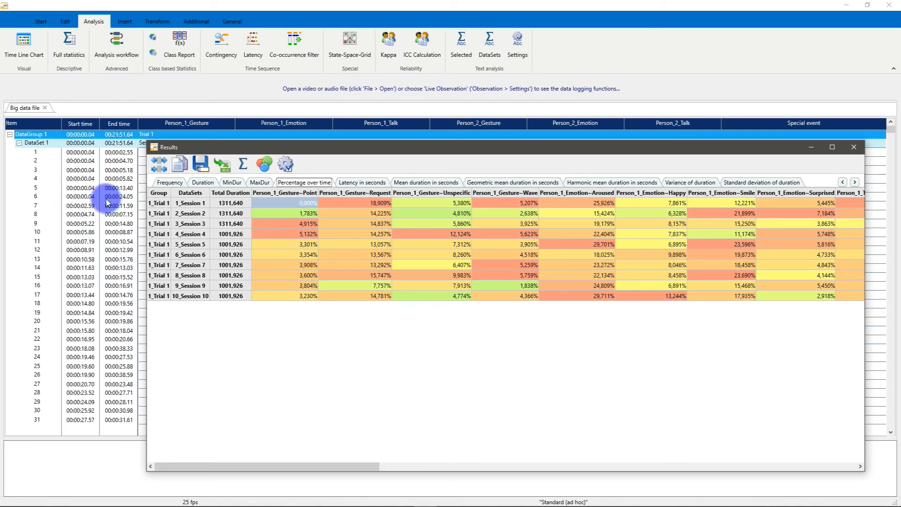
Show the latency in seconds results and select the Person_1_Gesture~Request value of Session 2.
{"action": "left_click", "coordinate": [357, 183]}
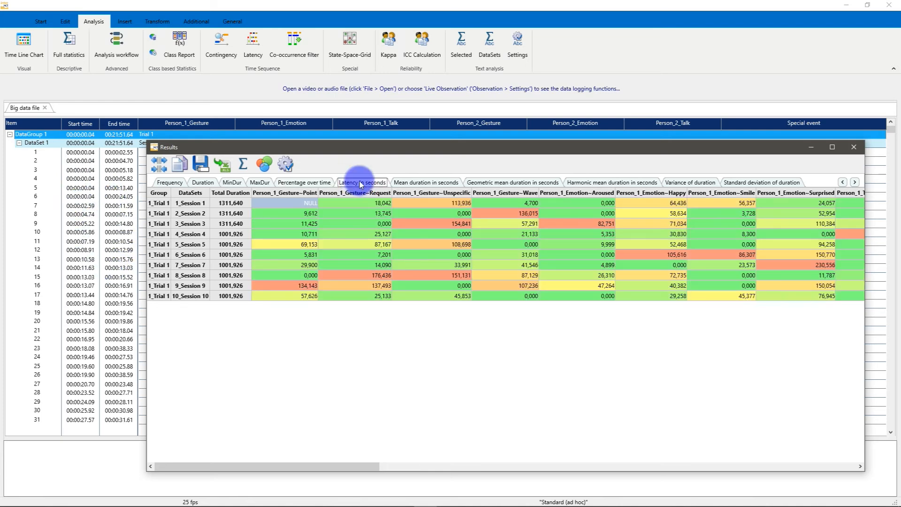
{"action": "left_click", "coordinate": [364, 213]}
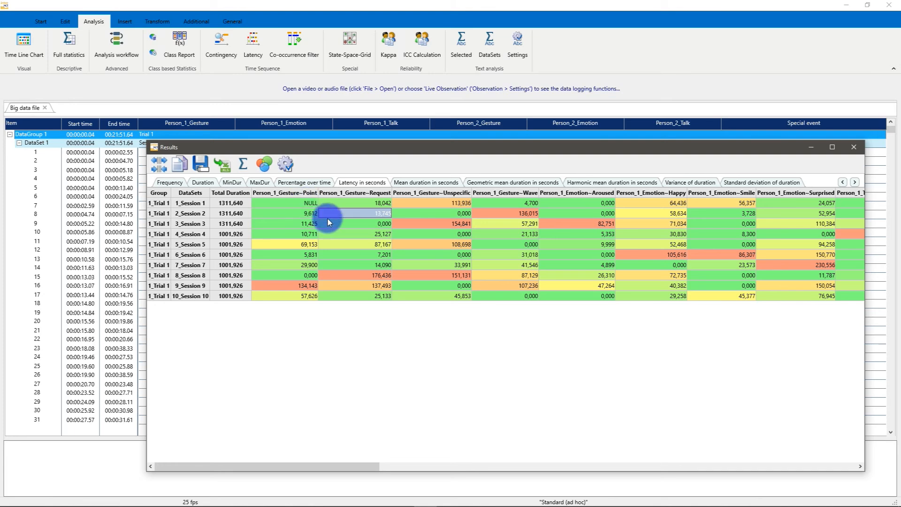
Try -1 as the missing value in the statistics results' number format, and restore it to NULL.
{"action": "left_click", "coordinate": [373, 226]}
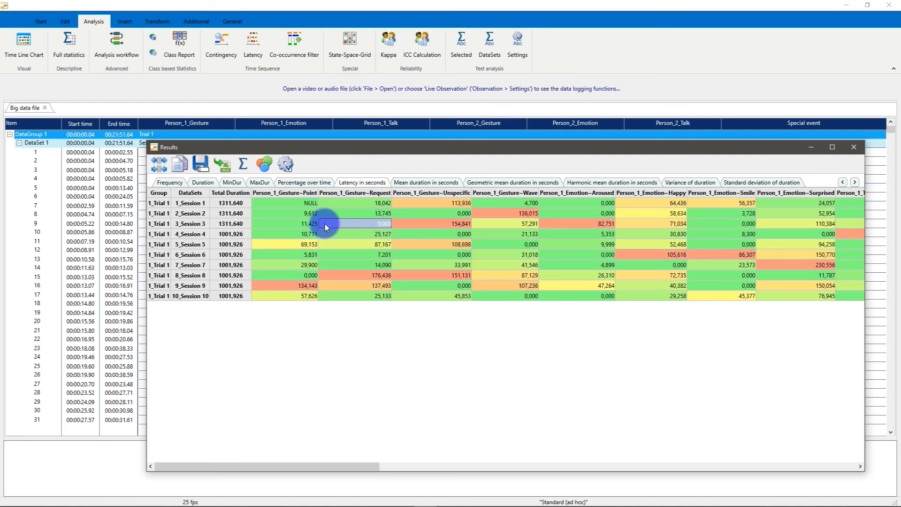
{"action": "left_click", "coordinate": [242, 224]}
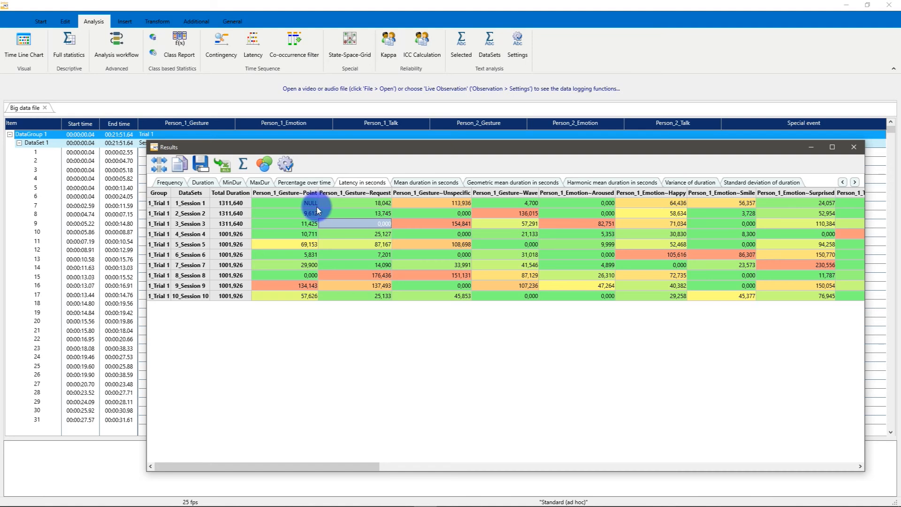
{"action": "left_click", "coordinate": [288, 165]}
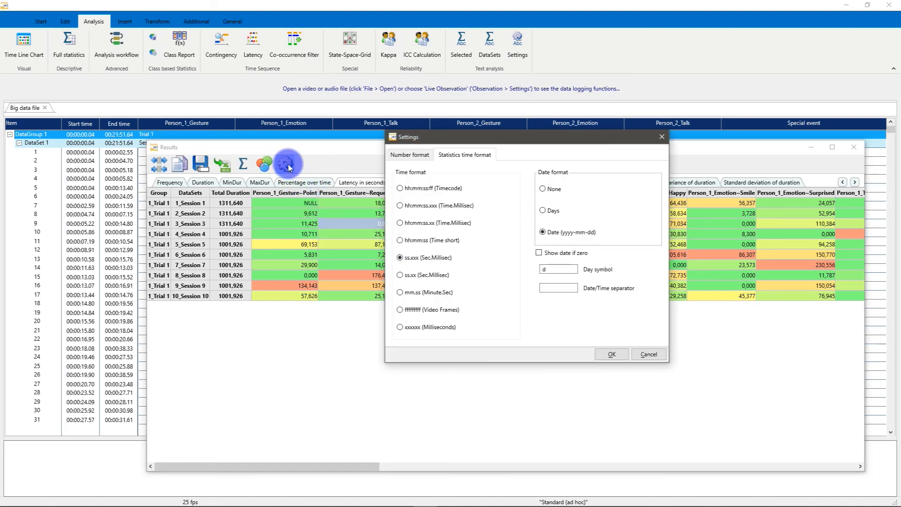
{"action": "left_click", "coordinate": [419, 156]}
{"action": "double_click", "coordinate": [398, 228]}
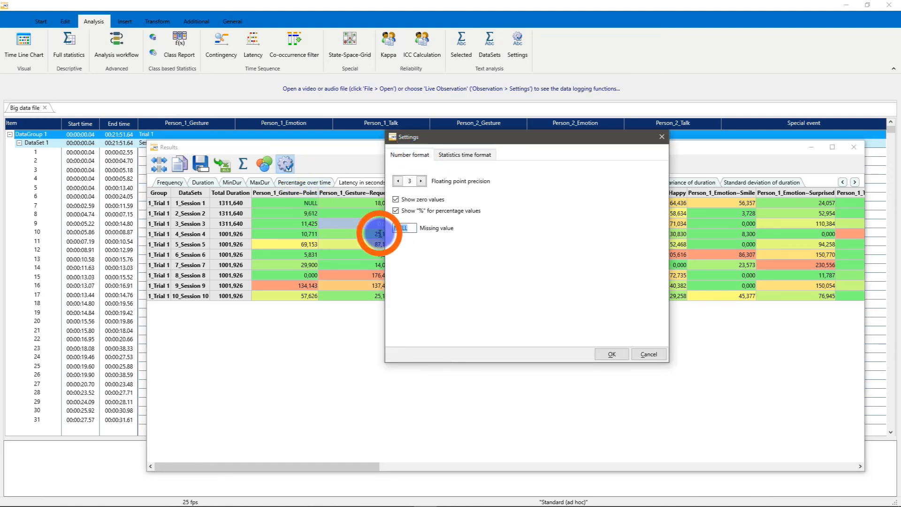
{"action": "type", "text": "-1"}
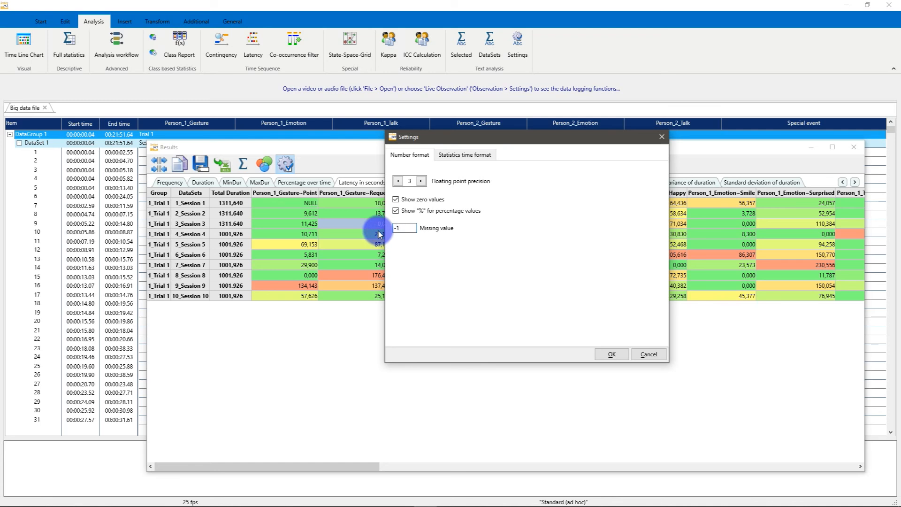
{"action": "type", "text": "99"}
{"action": "key", "text": "BackSpace"}
{"action": "key", "text": "BackSpace"}
{"action": "key", "text": "BackSpace"}
{"action": "type", "text": "NULL"}
Hide zero values in the statistics results and turn off the color highlighting of the result cells.
{"action": "left_click", "coordinate": [397, 199]}
{"action": "left_click", "coordinate": [604, 353]}
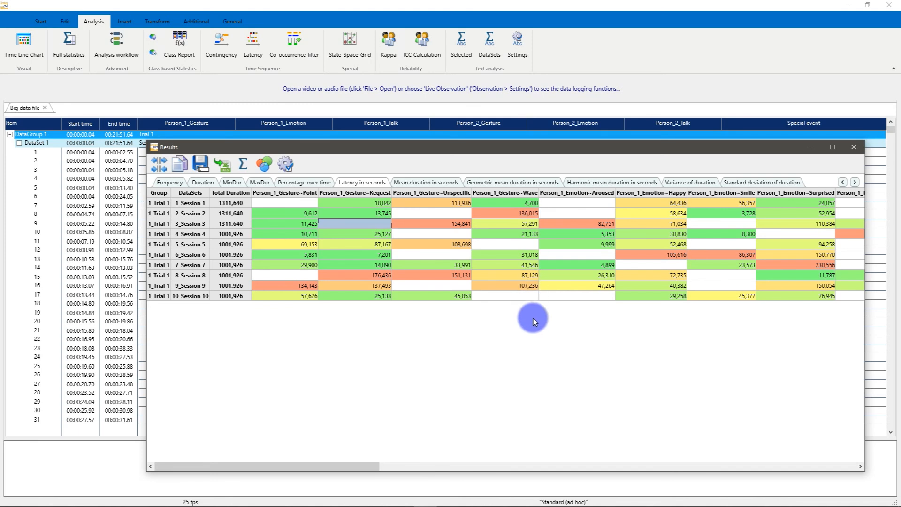
{"action": "left_click", "coordinate": [264, 164]}
Show zero values in the statistics results again and turn the cell color highlighting back on.
{"action": "left_click", "coordinate": [285, 163]}
{"action": "left_click", "coordinate": [403, 154]}
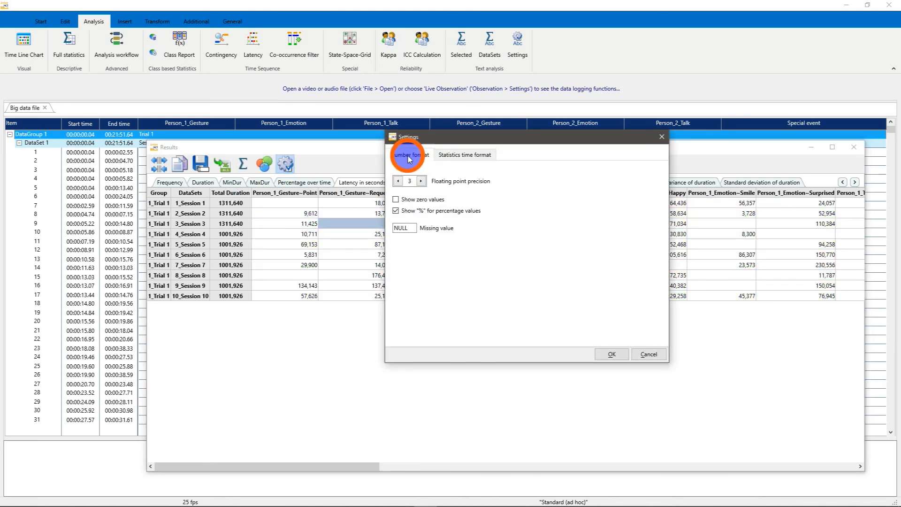
{"action": "left_click", "coordinate": [601, 353]}
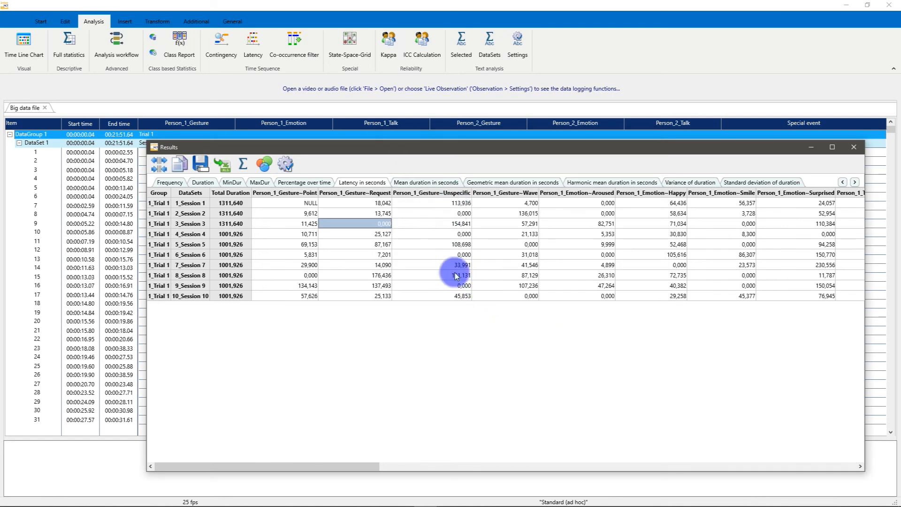
{"action": "left_click", "coordinate": [266, 165]}
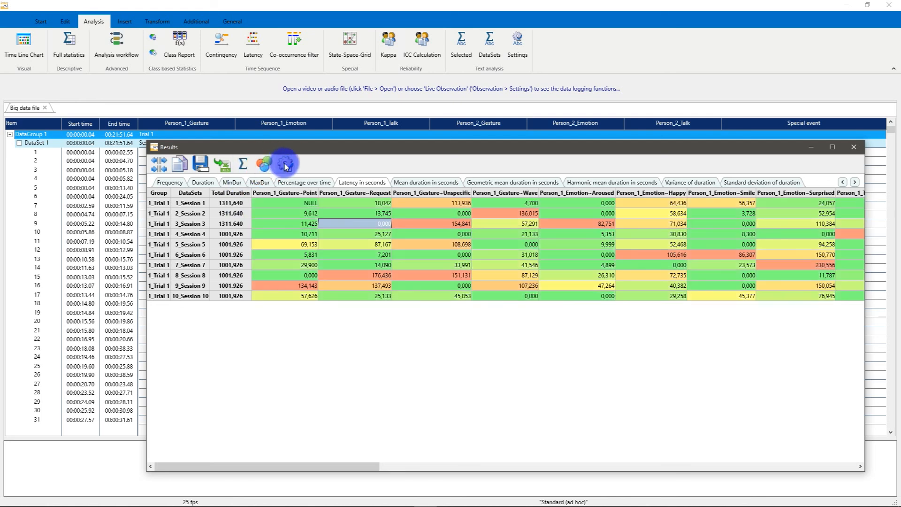
Turn off the display of zero values in the results' number format while keeping the color highlighting.
{"action": "left_click", "coordinate": [287, 164]}
{"action": "left_click", "coordinate": [409, 155]}
{"action": "left_click", "coordinate": [402, 197]}
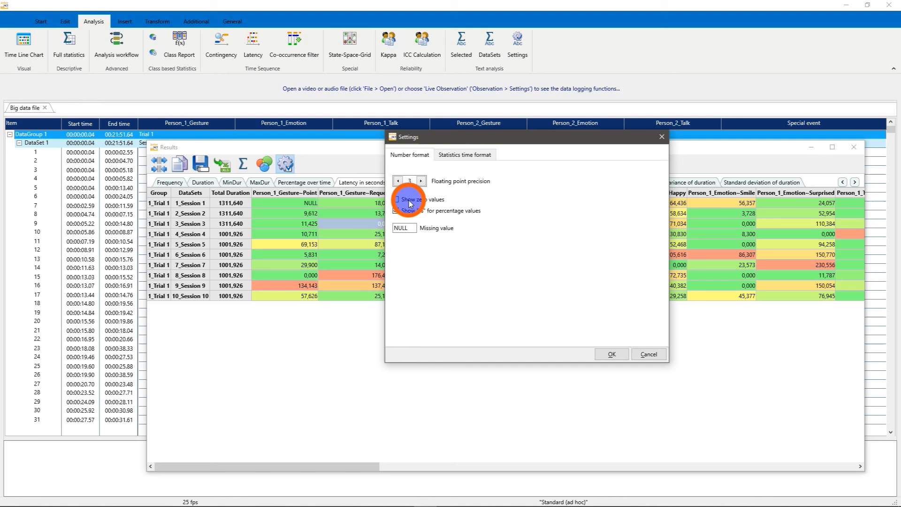
{"action": "left_click", "coordinate": [603, 353]}
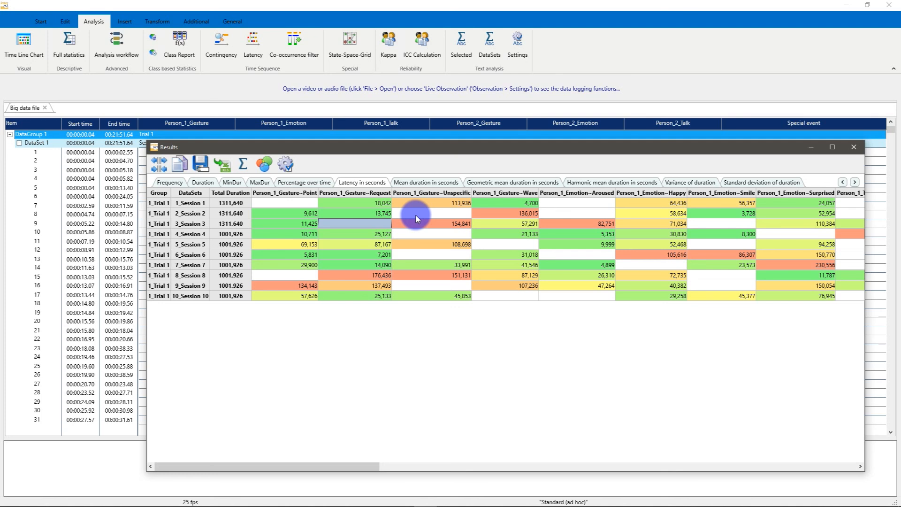
Re-enable the display of zero values in the number format of the latency results.
{"action": "left_click", "coordinate": [286, 167]}
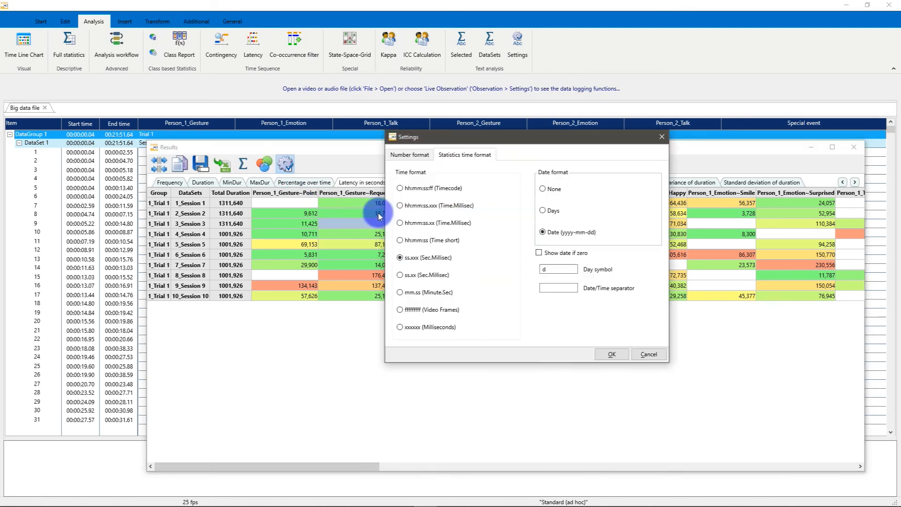
{"action": "left_click", "coordinate": [400, 198]}
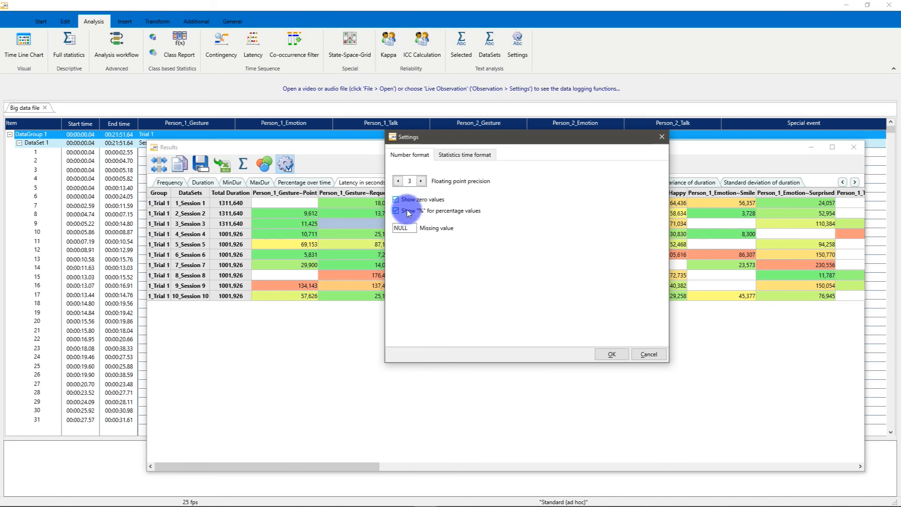
{"action": "left_click", "coordinate": [612, 354]}
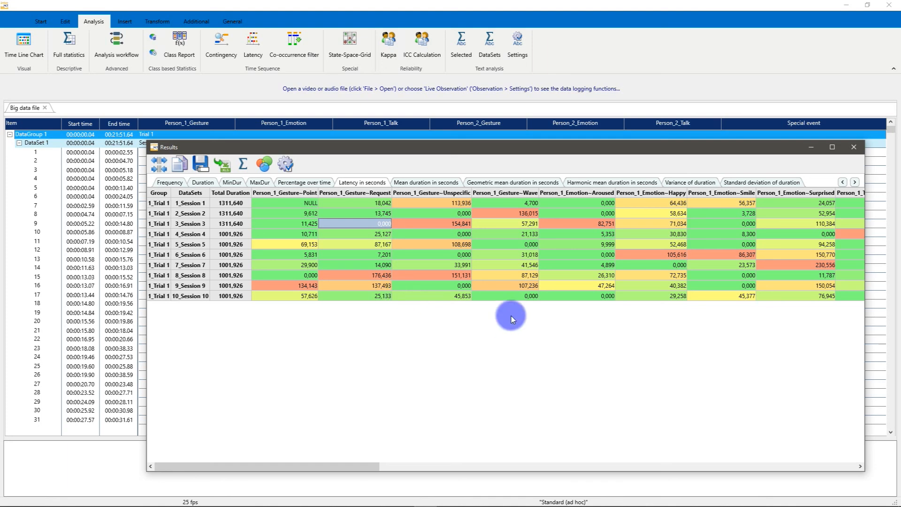
Examine the program's behavior settings for statistics, calculation, codings, clustered data export, sequence analysis and statistics per time interval.
{"action": "left_click", "coordinate": [231, 21]}
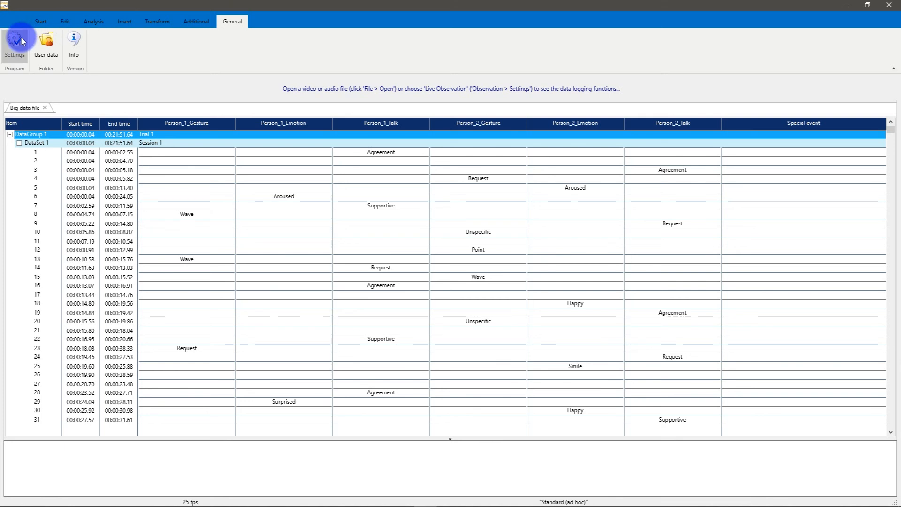
{"action": "left_click", "coordinate": [17, 40]}
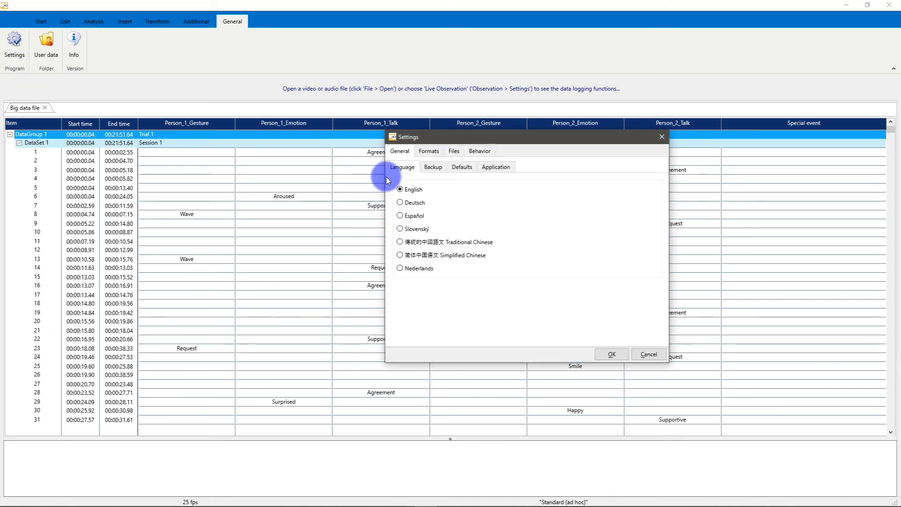
{"action": "left_click", "coordinate": [477, 151]}
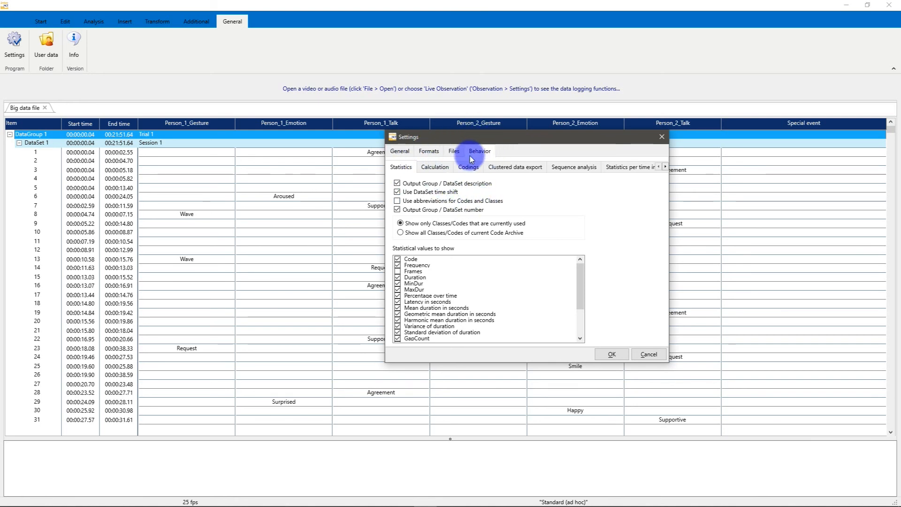
{"action": "left_click", "coordinate": [435, 167]}
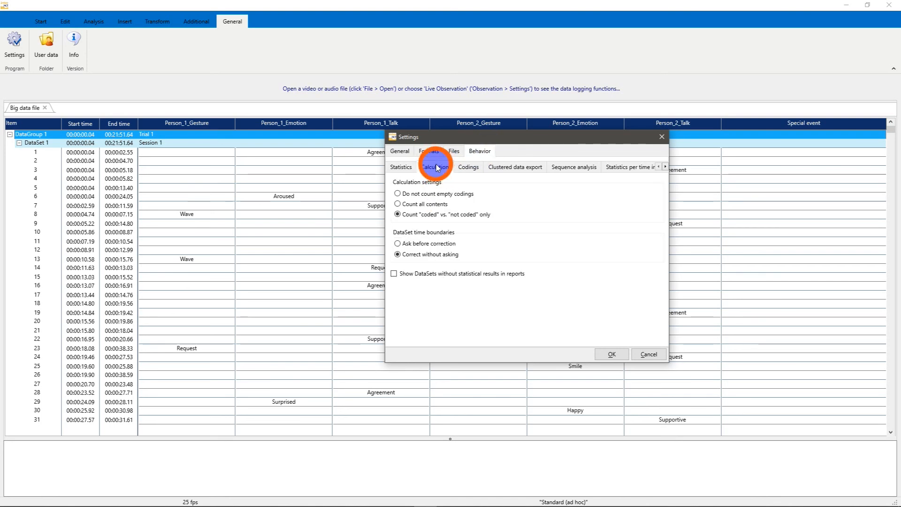
{"action": "left_click", "coordinate": [467, 167]}
{"action": "left_click", "coordinate": [500, 167]}
{"action": "left_click", "coordinate": [574, 167]}
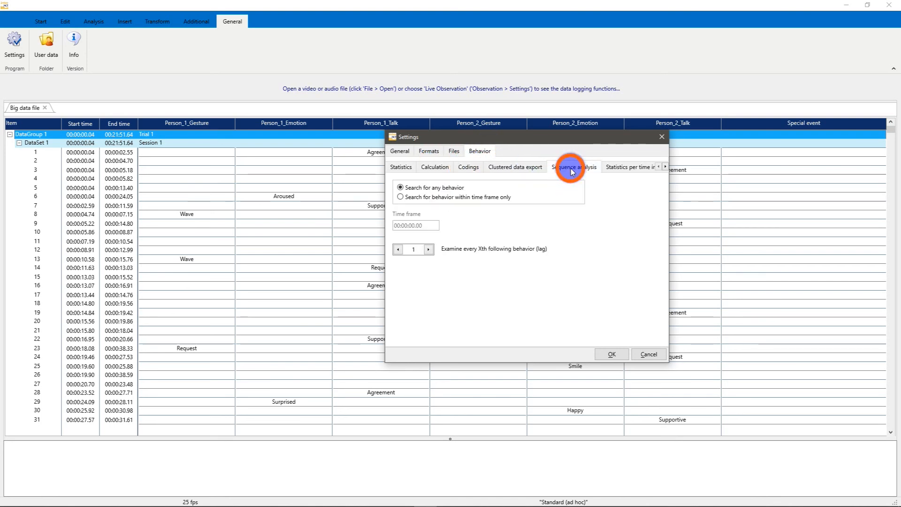
{"action": "left_click", "coordinate": [628, 167]}
{"action": "left_click", "coordinate": [573, 167]}
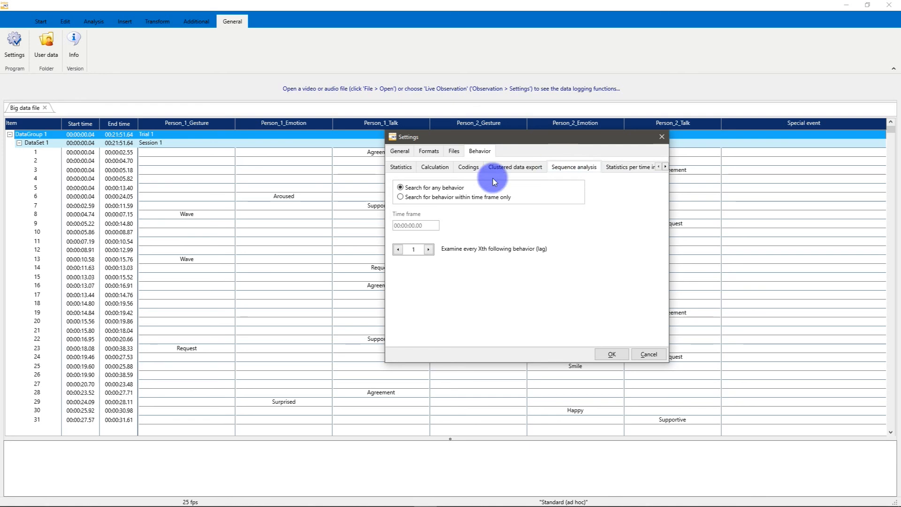
{"action": "left_click", "coordinate": [398, 249]}
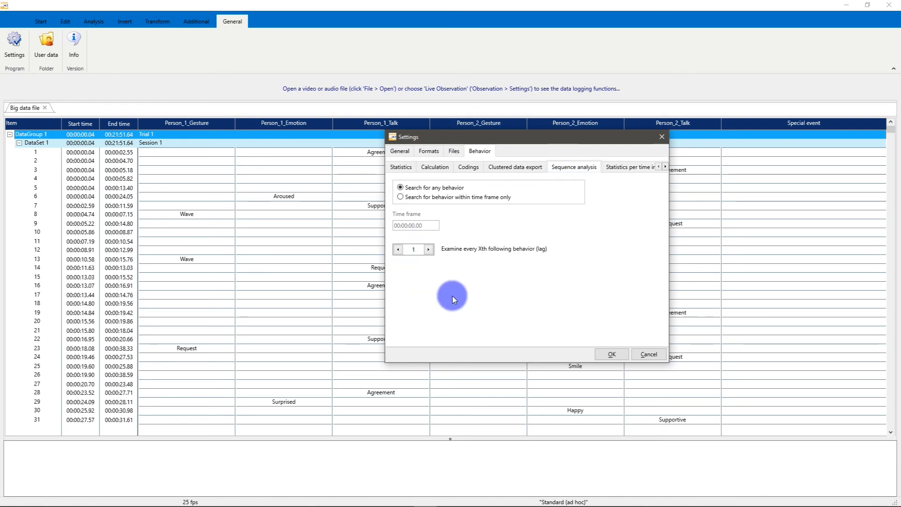